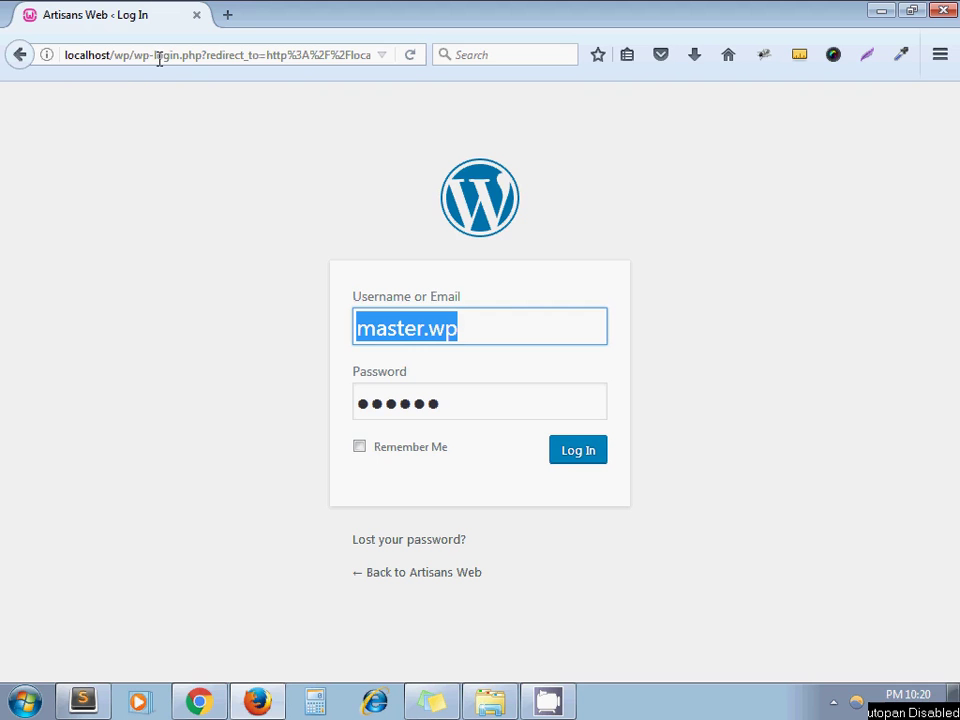
Bring up Chrome on the site's front-end Login page with Username, Password and Remember Me
left_click(279, 344)
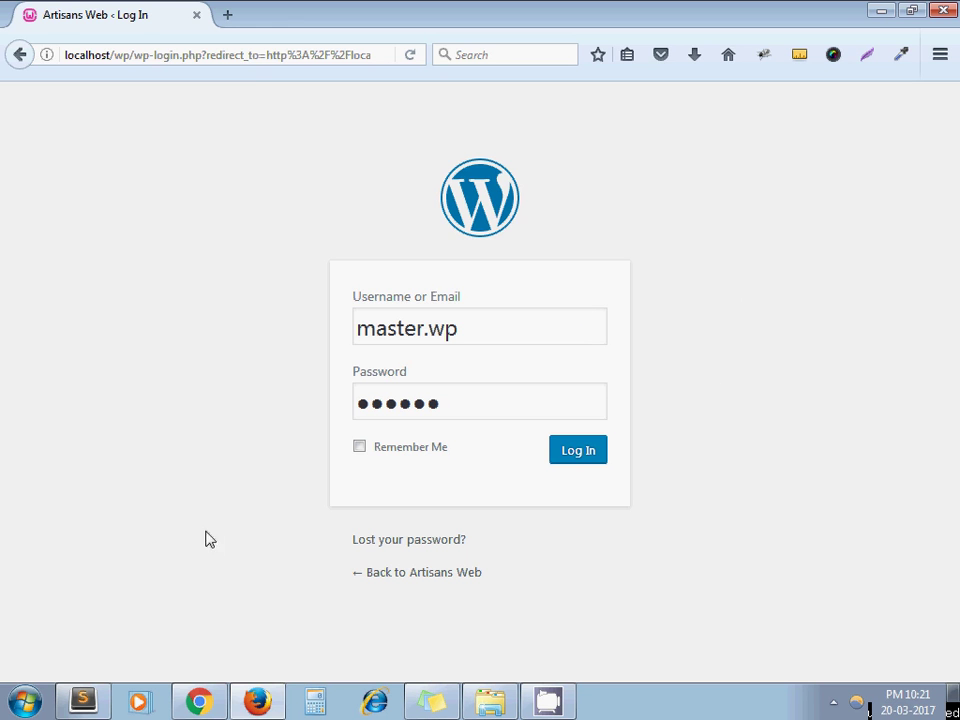
left_click(199, 705)
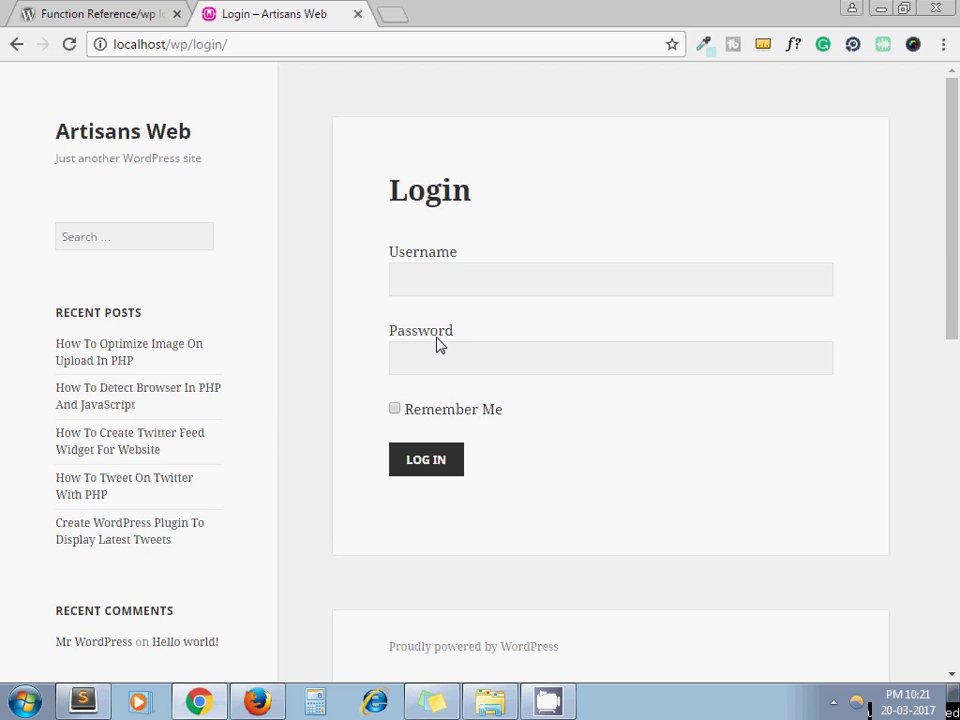
Review the wp_login_form default arguments in the Codex, then return to page-login.php in Sublime Text
left_click(86, 10)
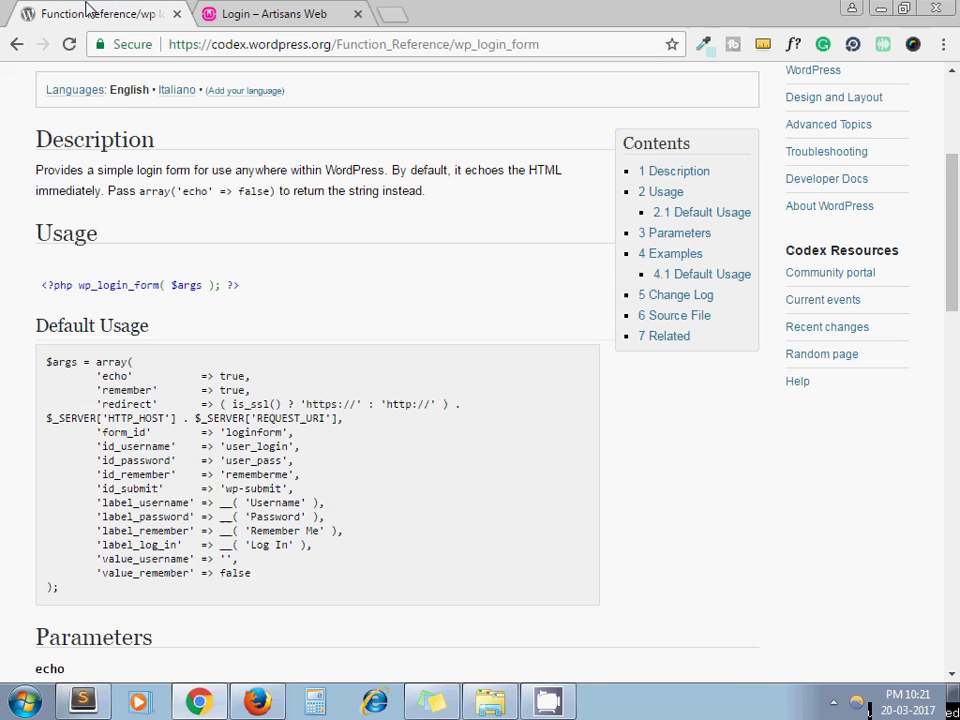
scroll(8, 234, "up", 1)
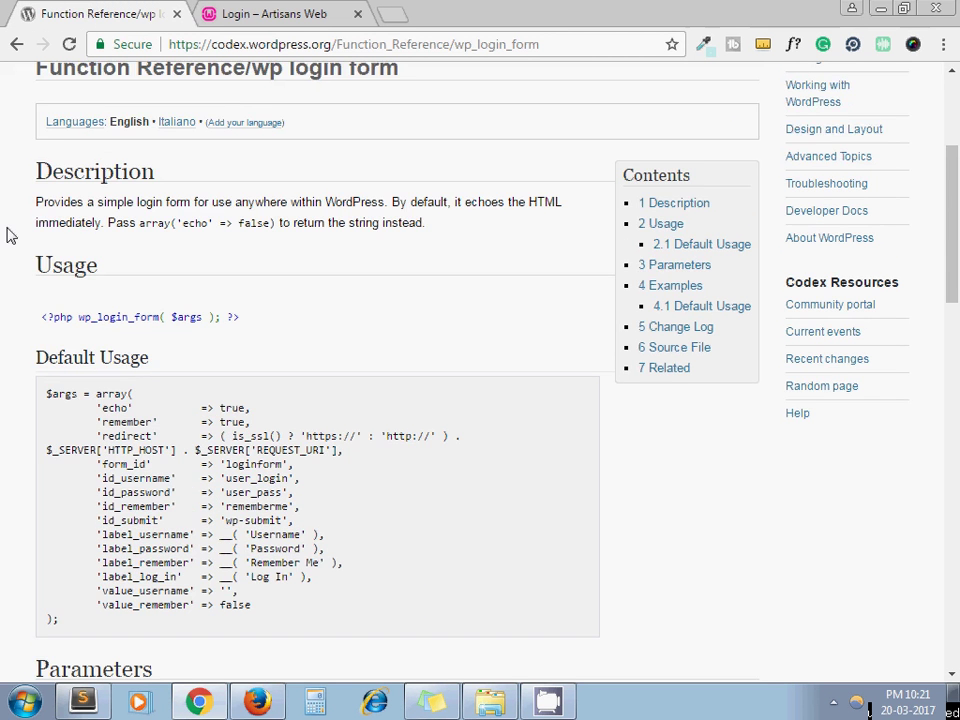
scroll(9, 234, "up", 3)
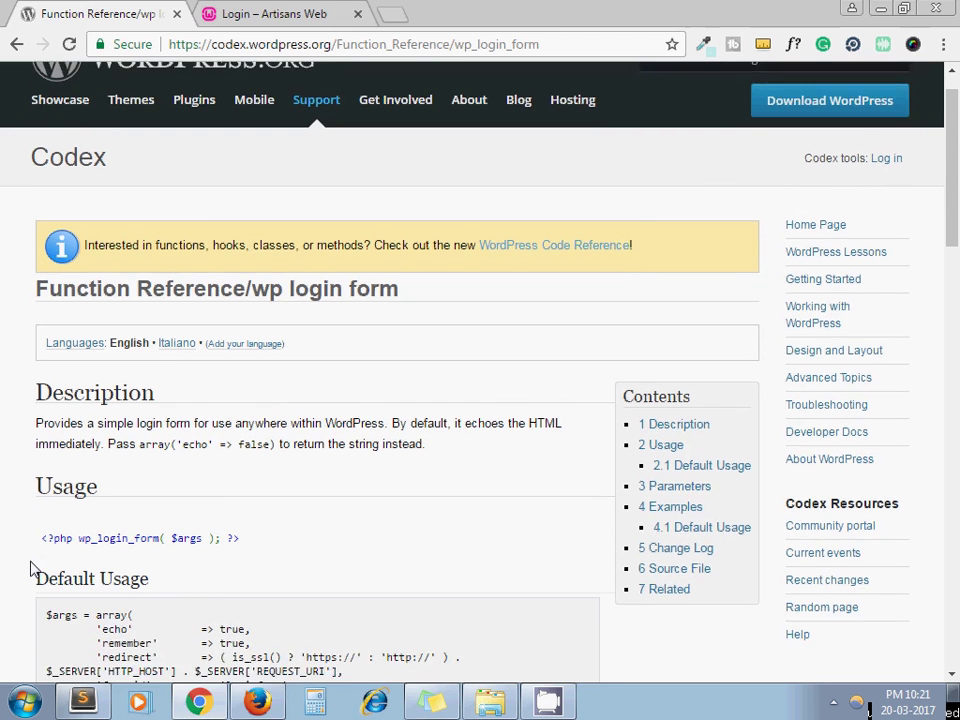
scroll(30, 569, "down", 3)
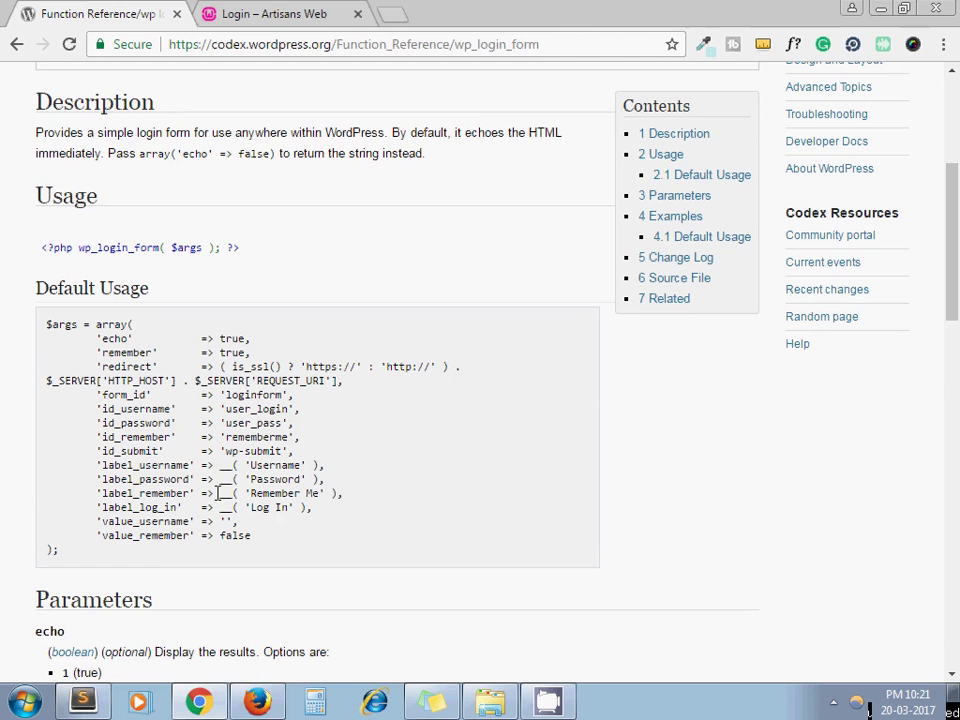
left_click(198, 703)
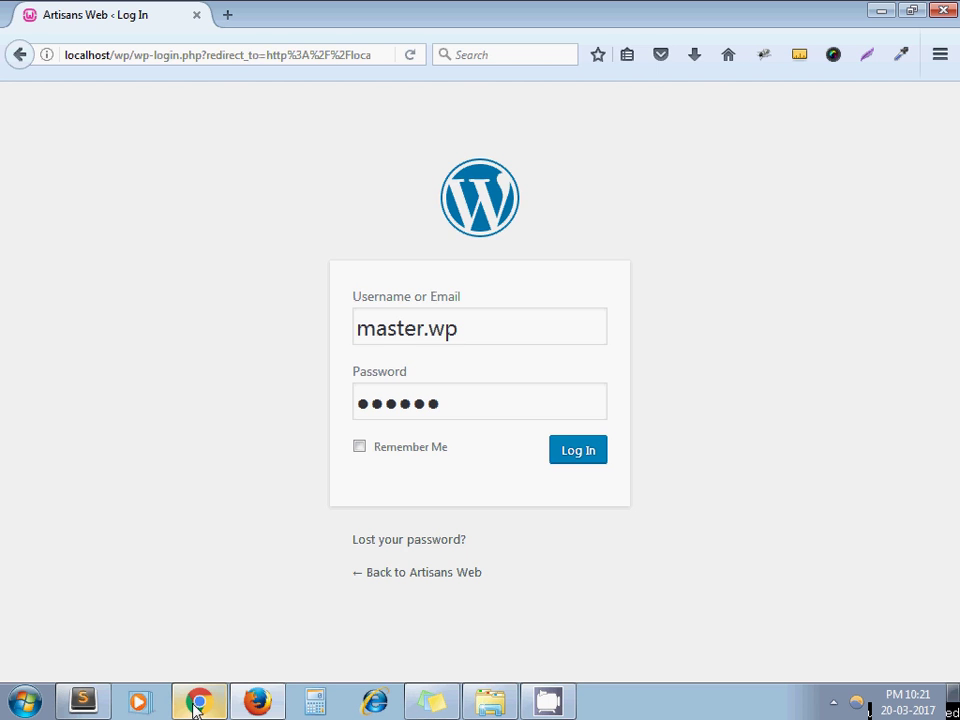
left_click(86, 700)
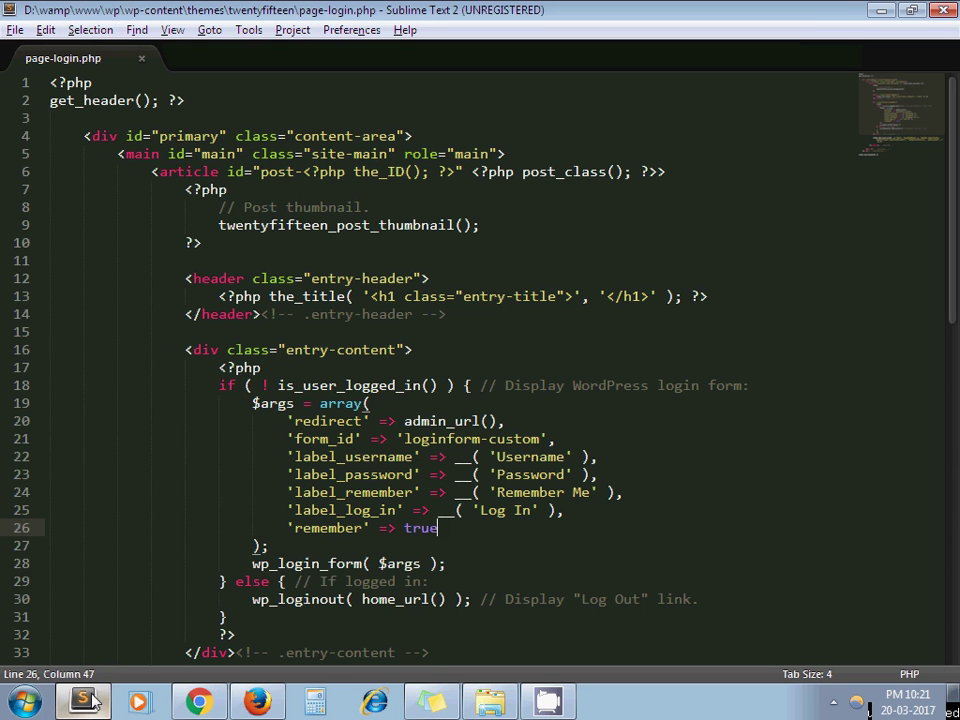
Log in to the WordPress admin in Firefox and return to the page-login.php template
left_click(454, 366)
key("alt+Tab")
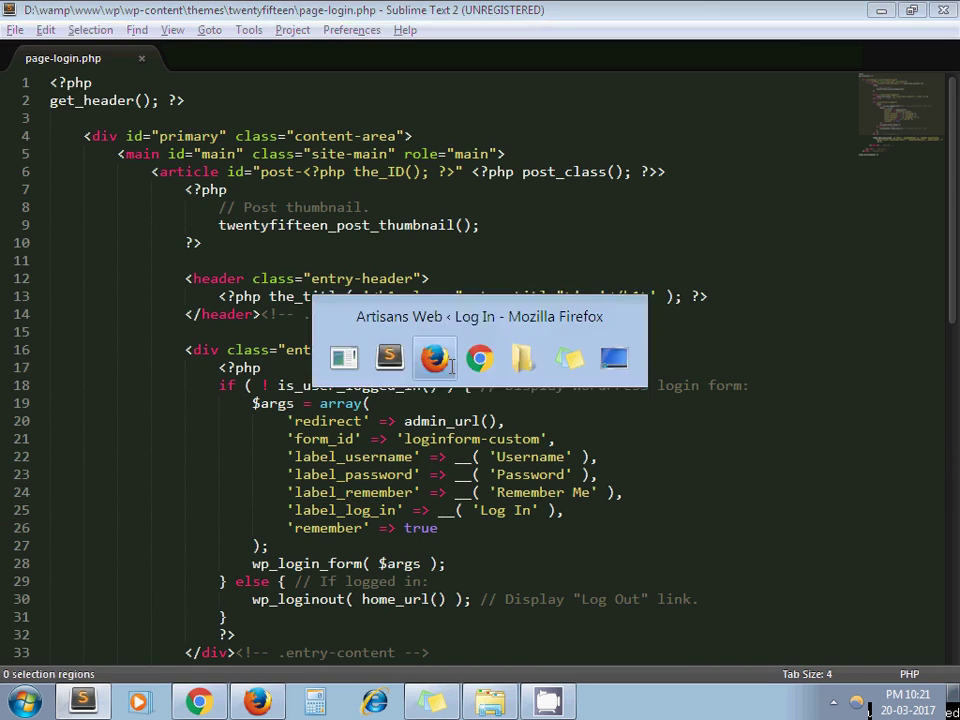
left_click(573, 451)
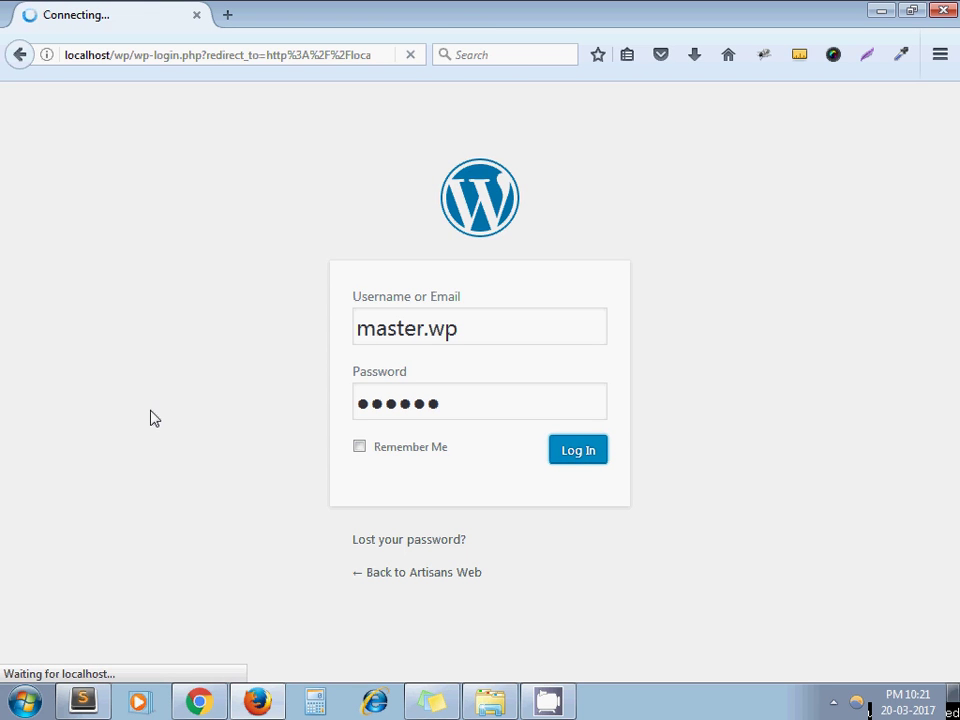
key("alt+Tab")
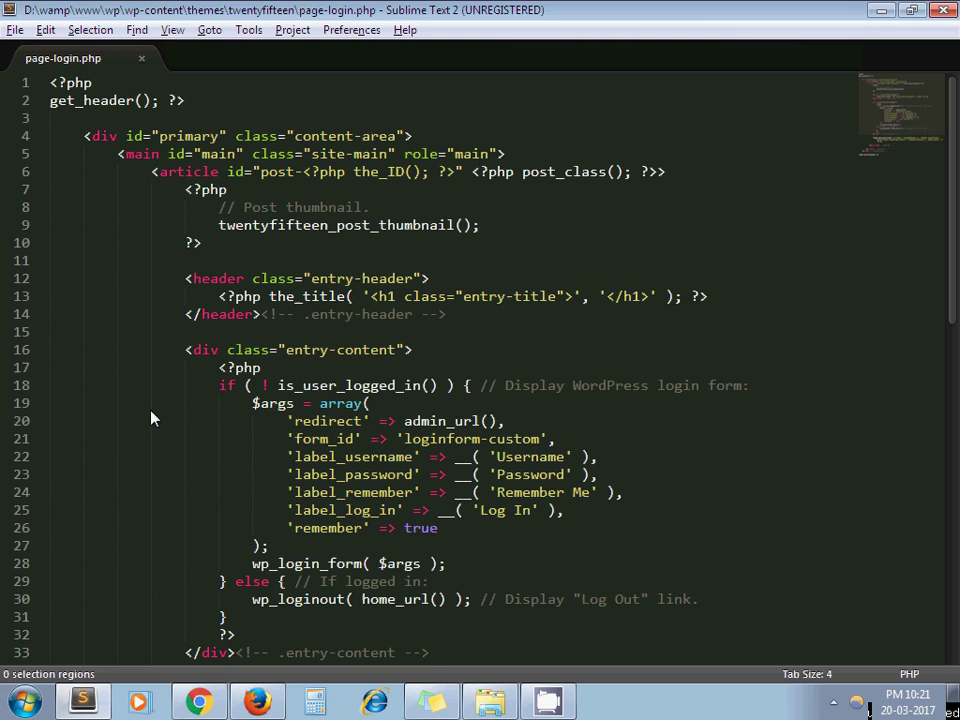
Walk through the template's is_user_logged_in check, $args array, wp_login_form call and logout link
left_click(322, 380)
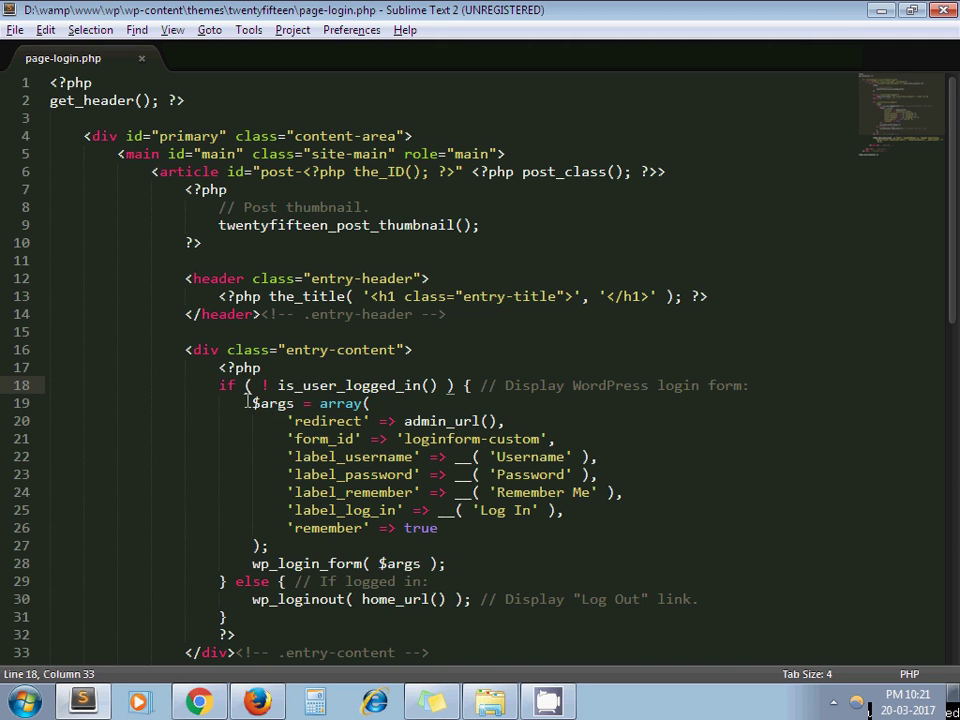
left_click(252, 403)
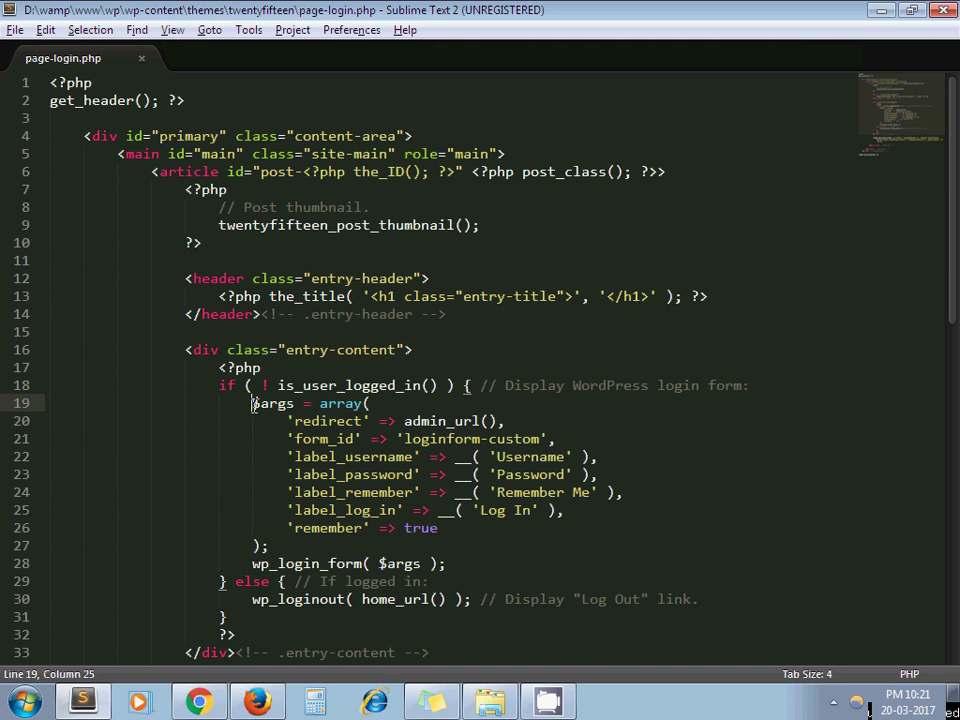
left_click(454, 566)
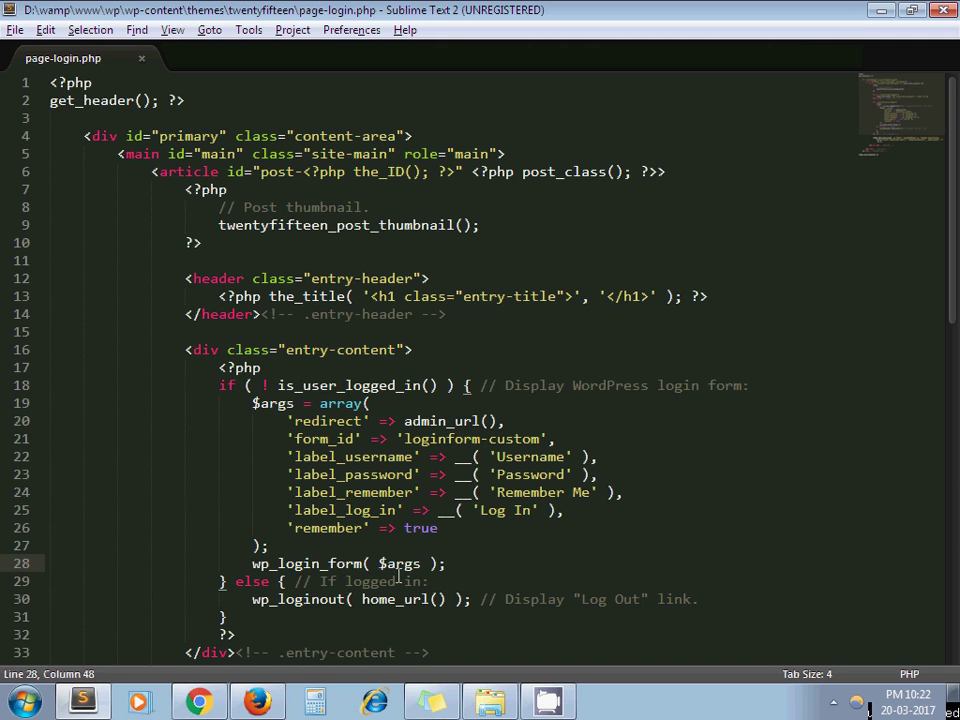
left_click(388, 599)
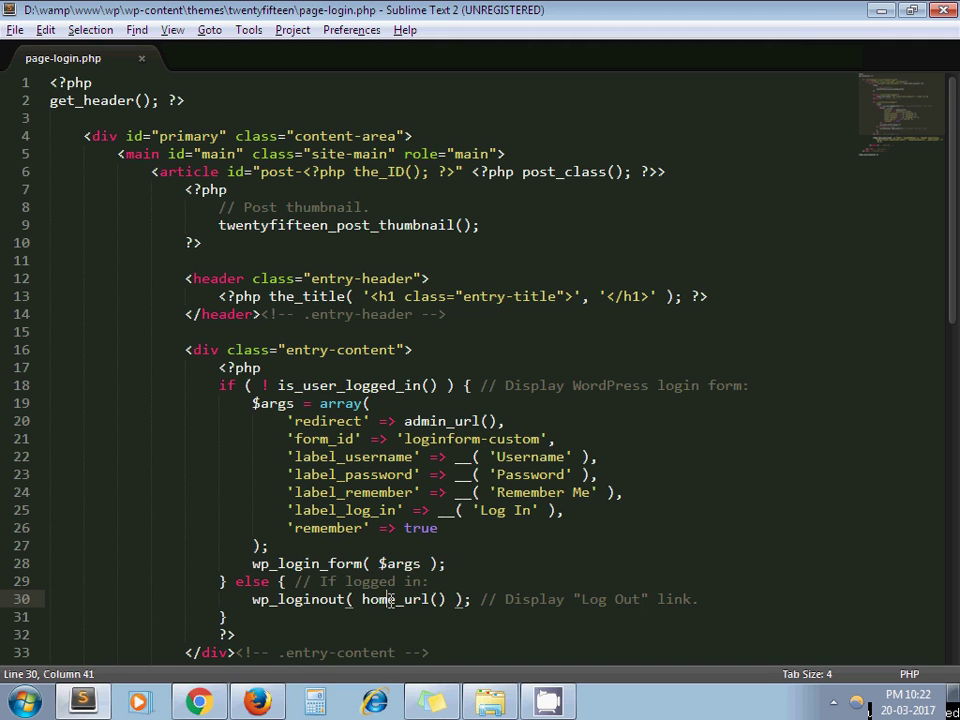
Point out the form_id, label_username, label_password and label_remember arguments in $args
left_click(334, 439)
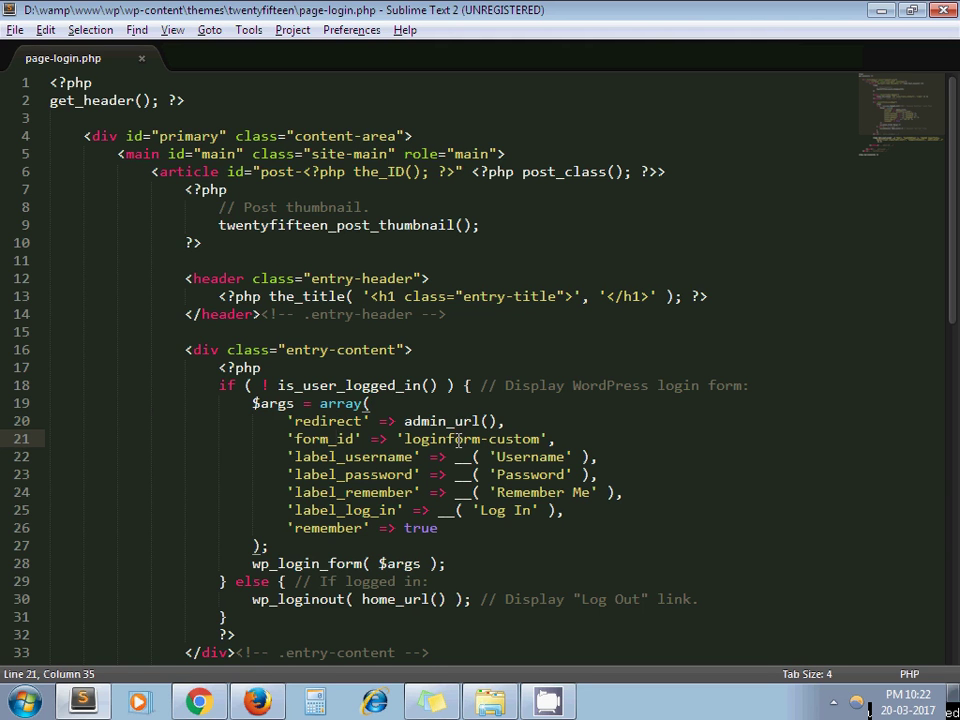
left_click(374, 474)
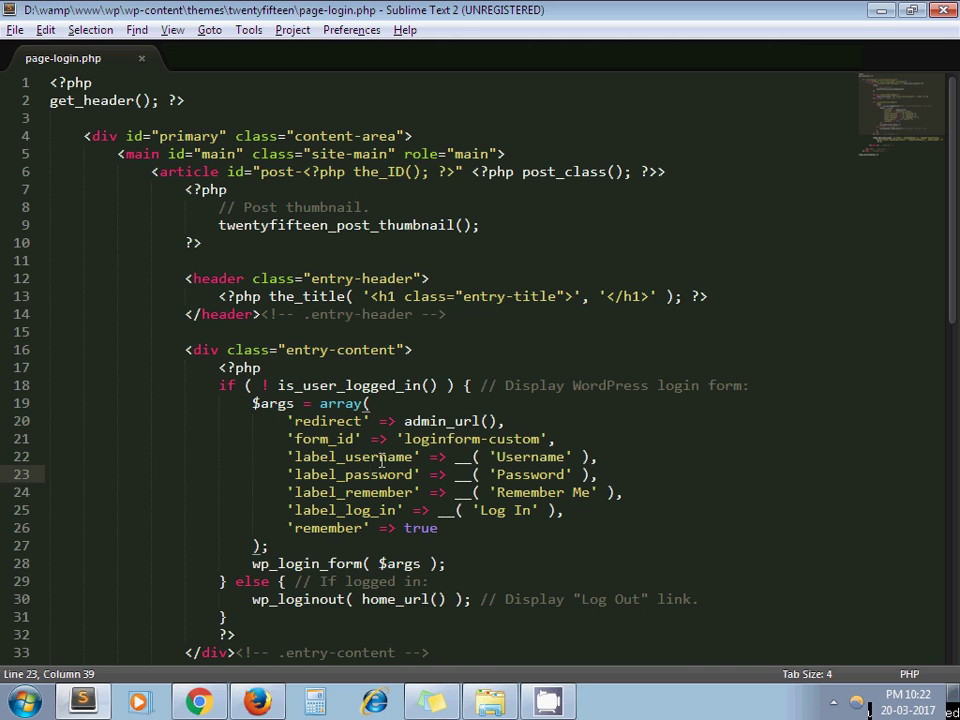
left_click(381, 457)
left_click(505, 457)
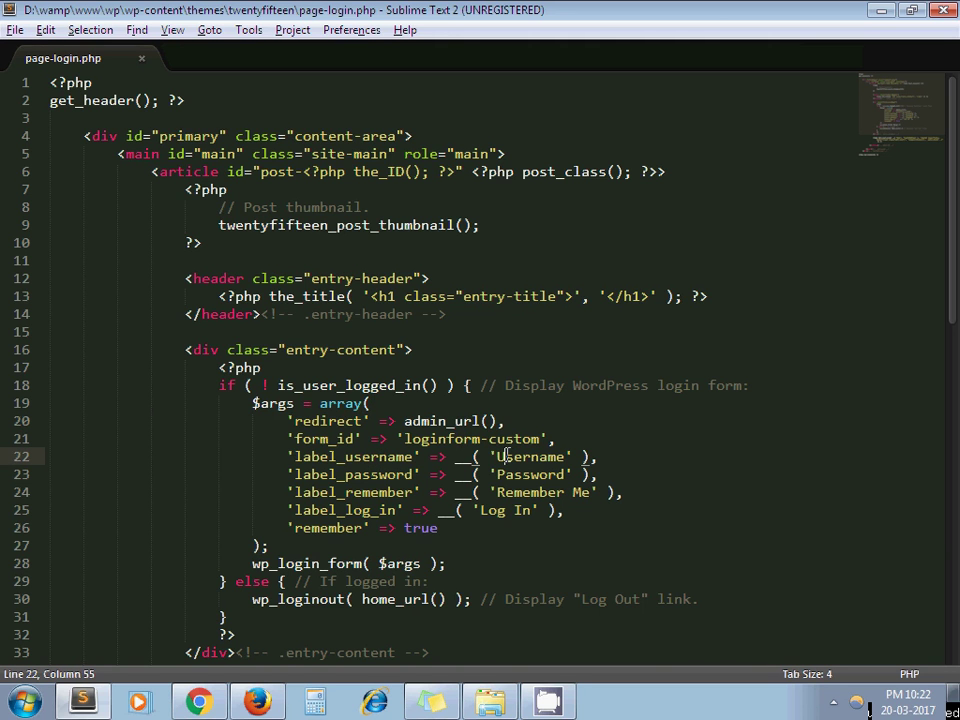
left_click(407, 472)
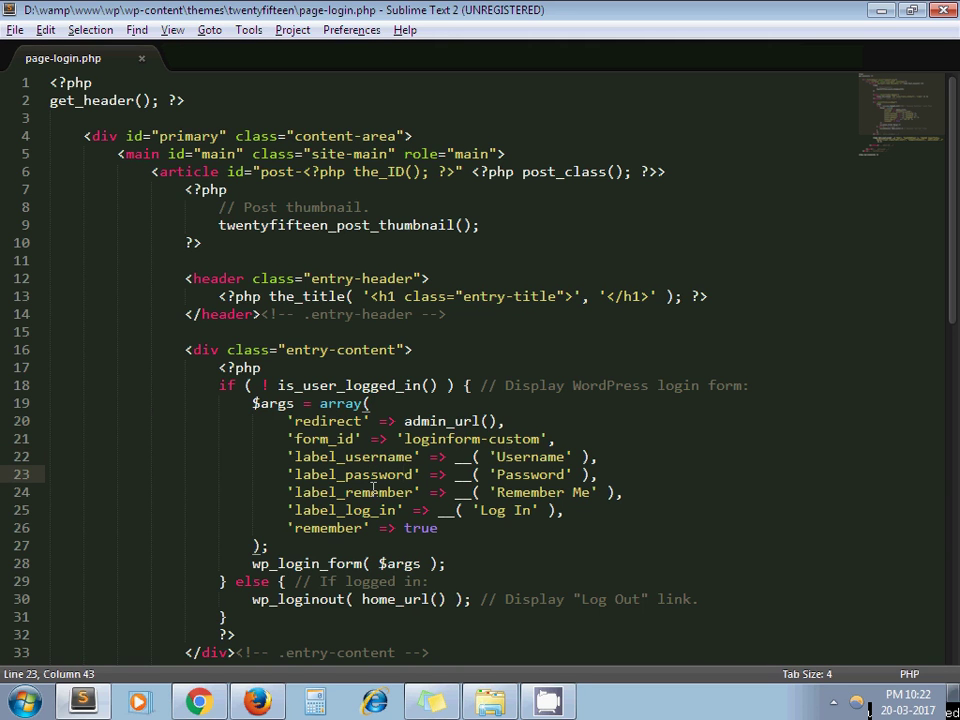
left_click(372, 492)
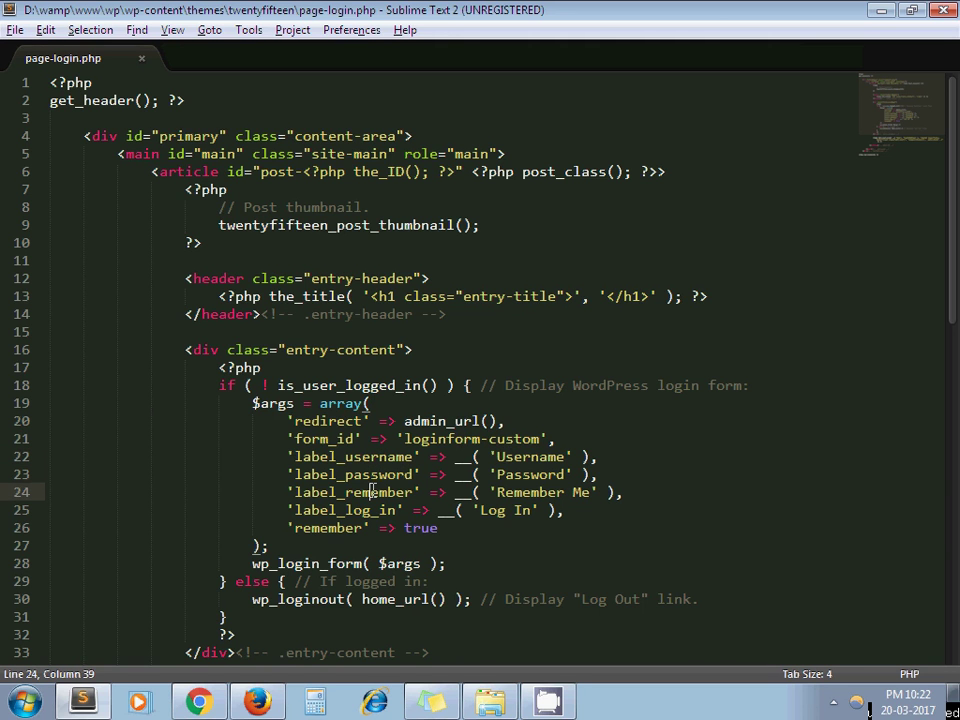
Open the Login page in WordPress's Edit Page screen from the Pages list
left_click(257, 701)
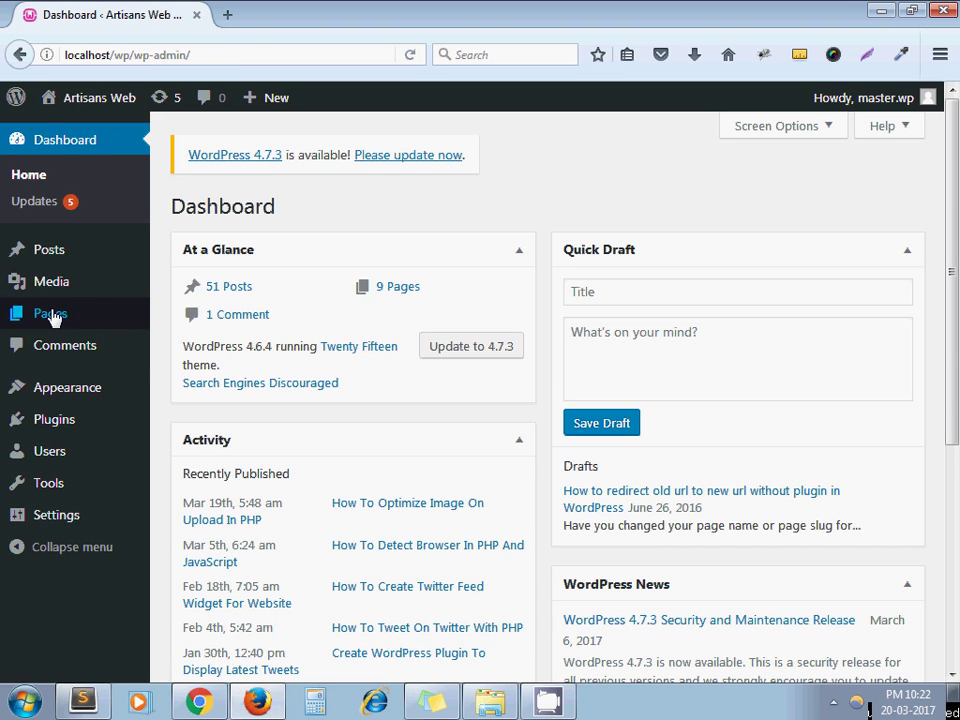
left_click(45, 313)
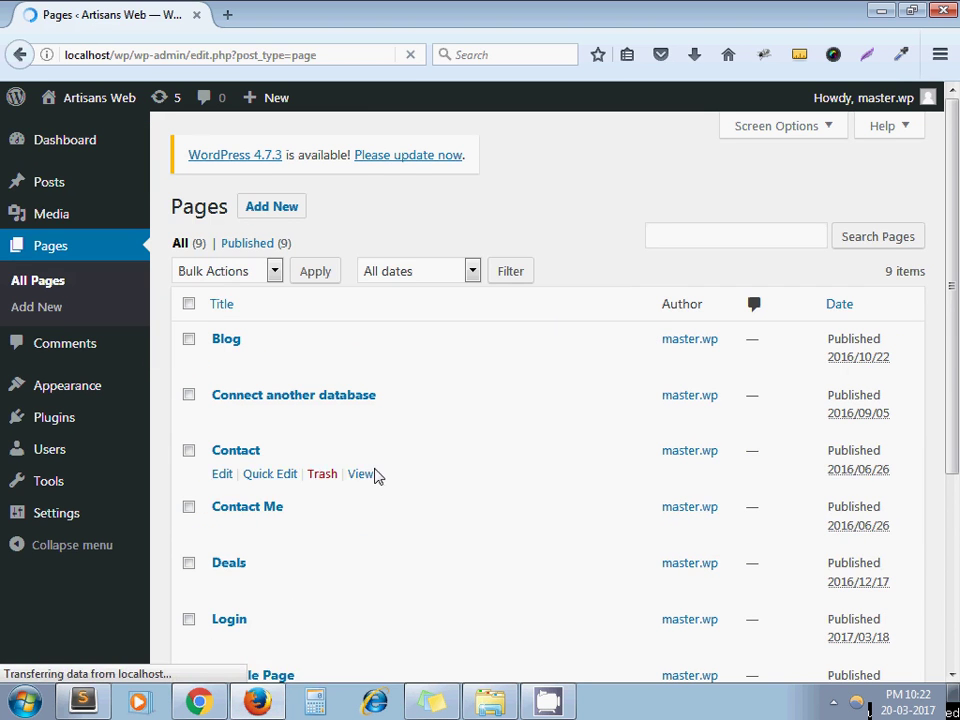
left_click(224, 643)
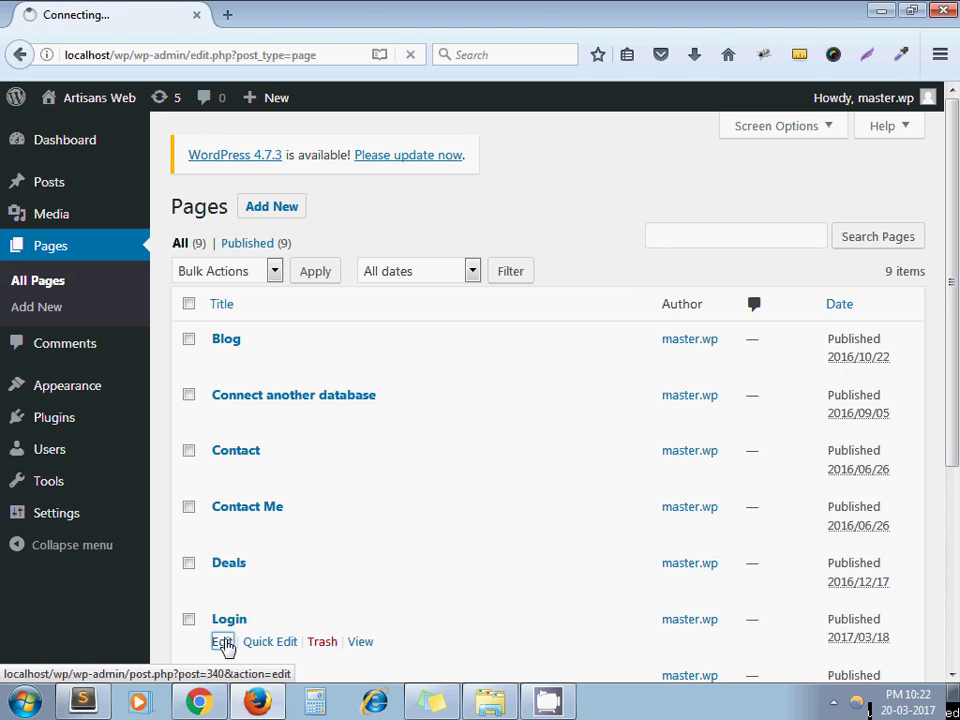
Compare it with page-login.php, then bring Chrome with the 'Login – Artisans Web' tab forward
key("alt+Tab")
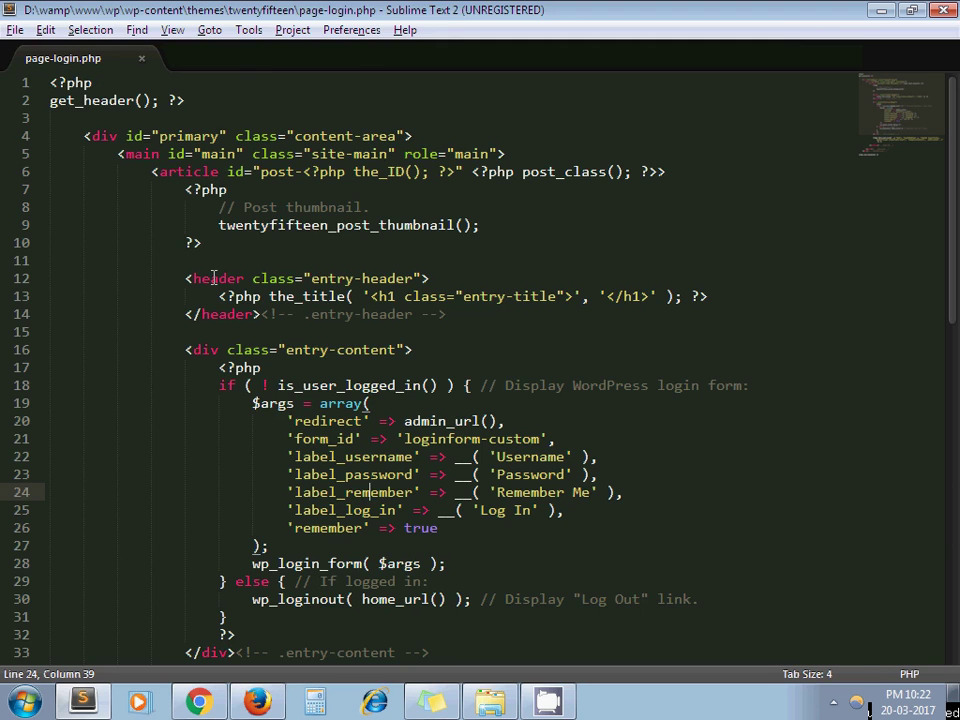
key("alt+Tab")
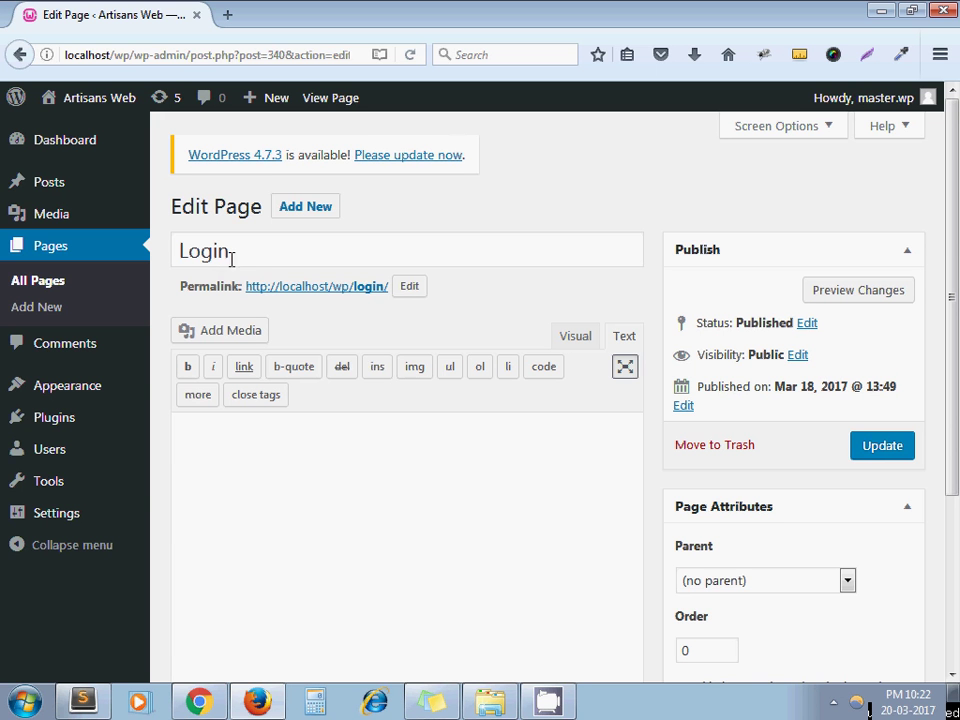
left_click(199, 702)
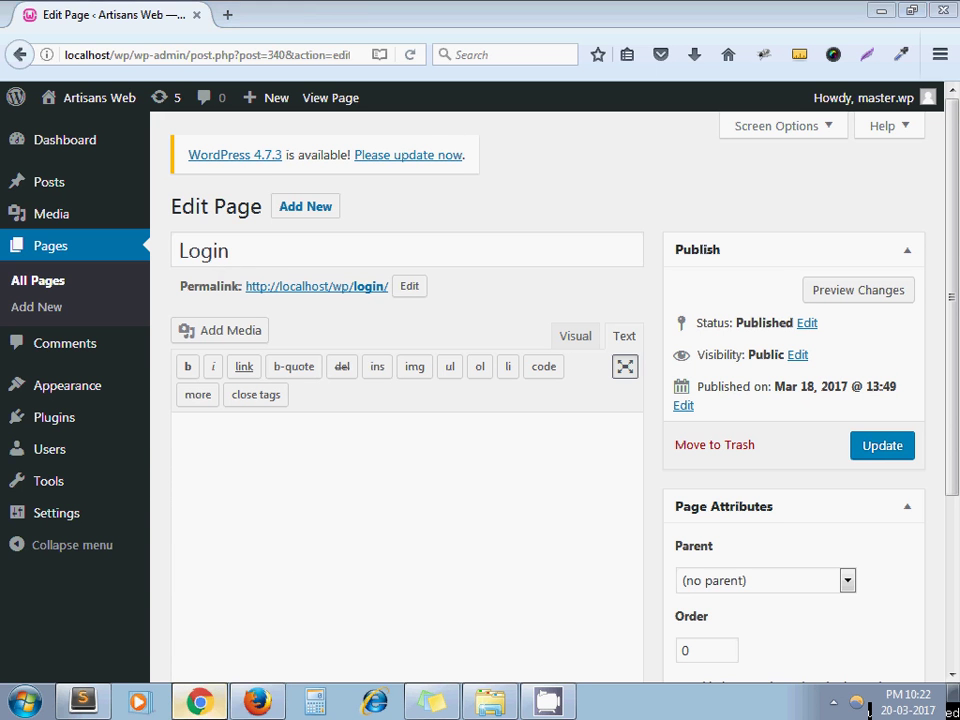
Inspect the Login page and expand article and entry-content to reveal form loginform-custom
left_click(235, 13)
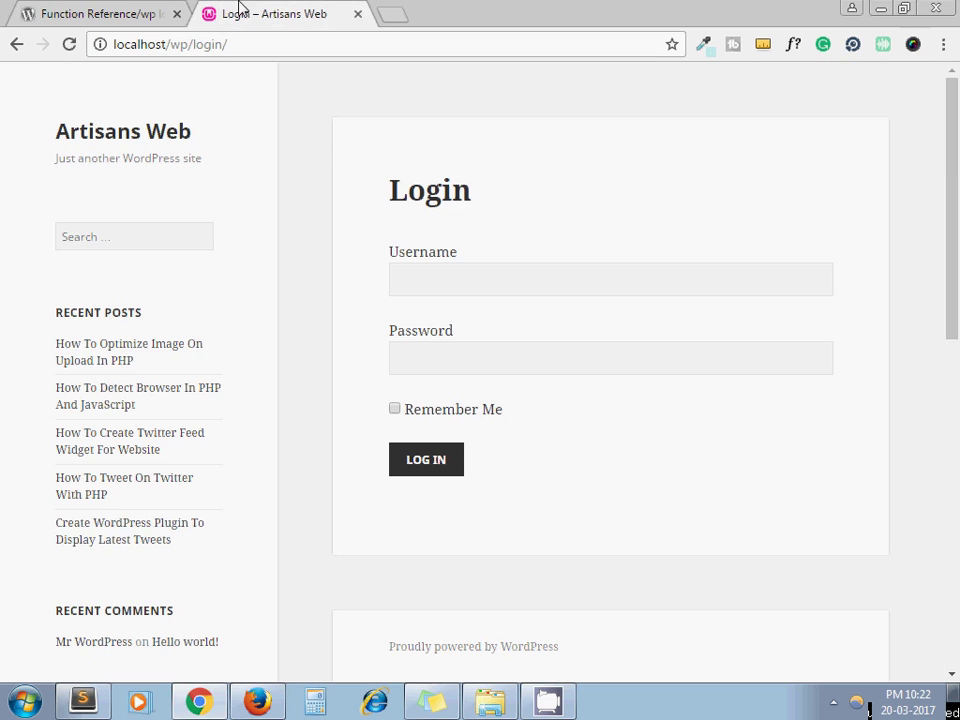
right_click(481, 222)
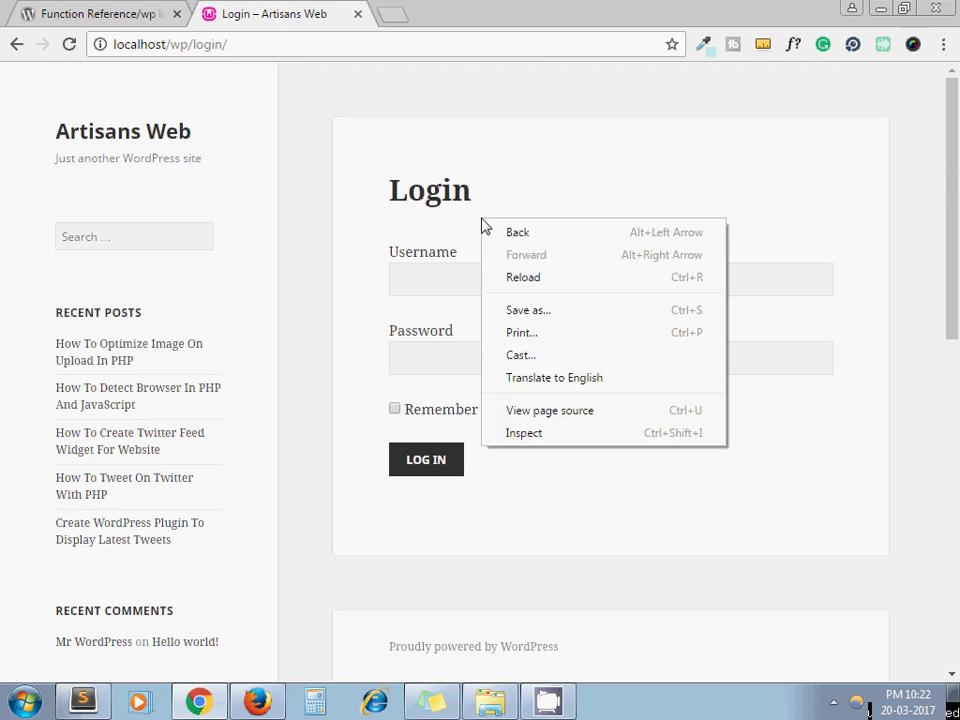
left_click(567, 436)
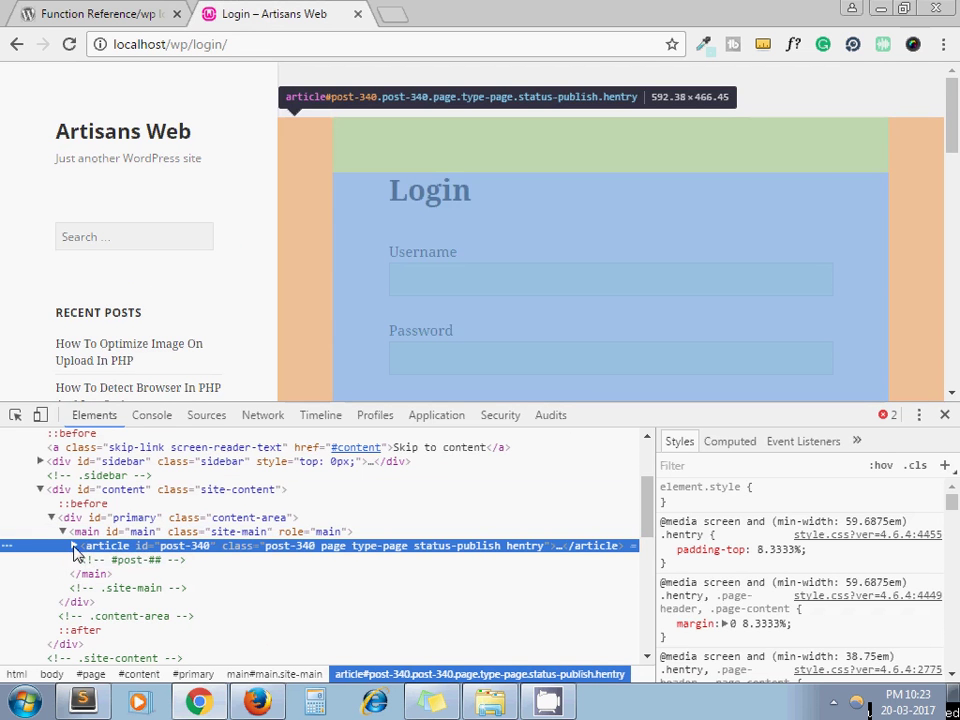
left_click(73, 547)
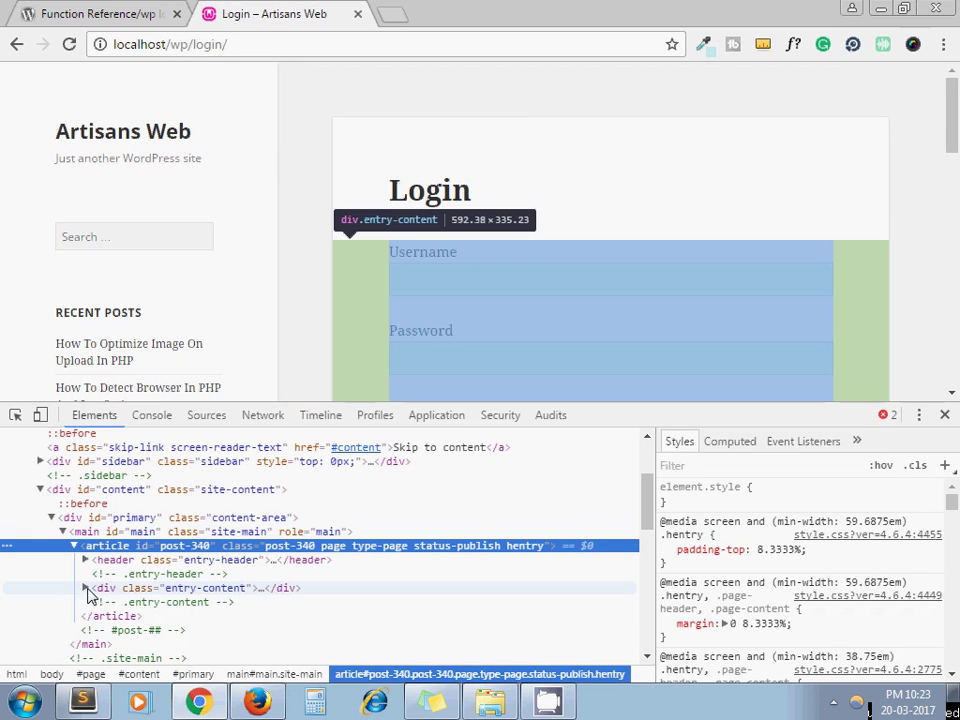
left_click(86, 589)
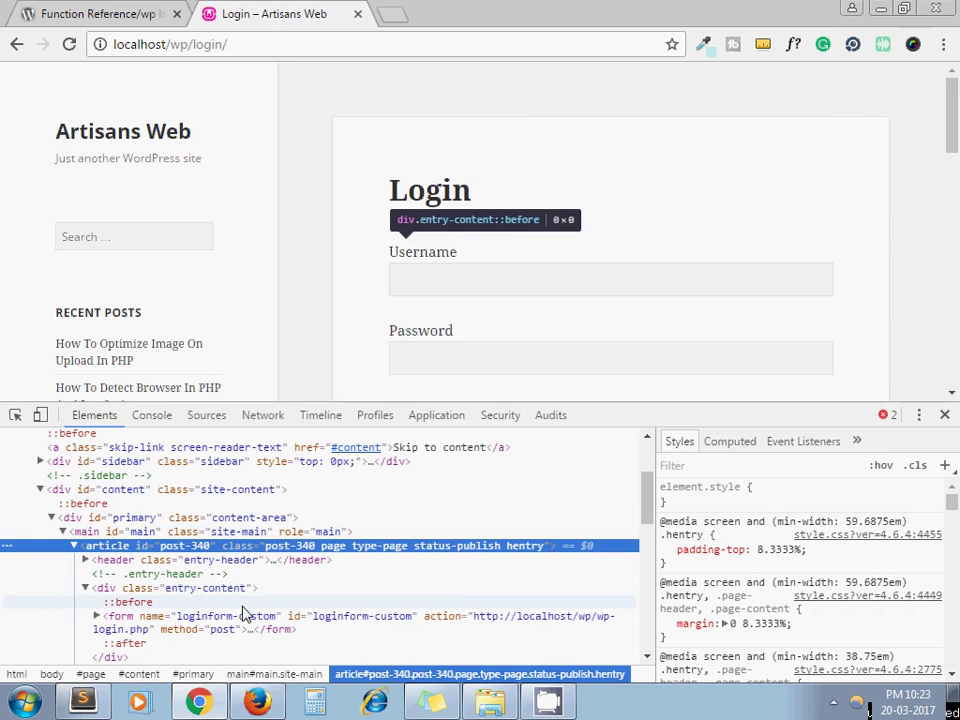
Check the matching form_id in page-login.php, then return to the DevTools view
key("alt+Tab")
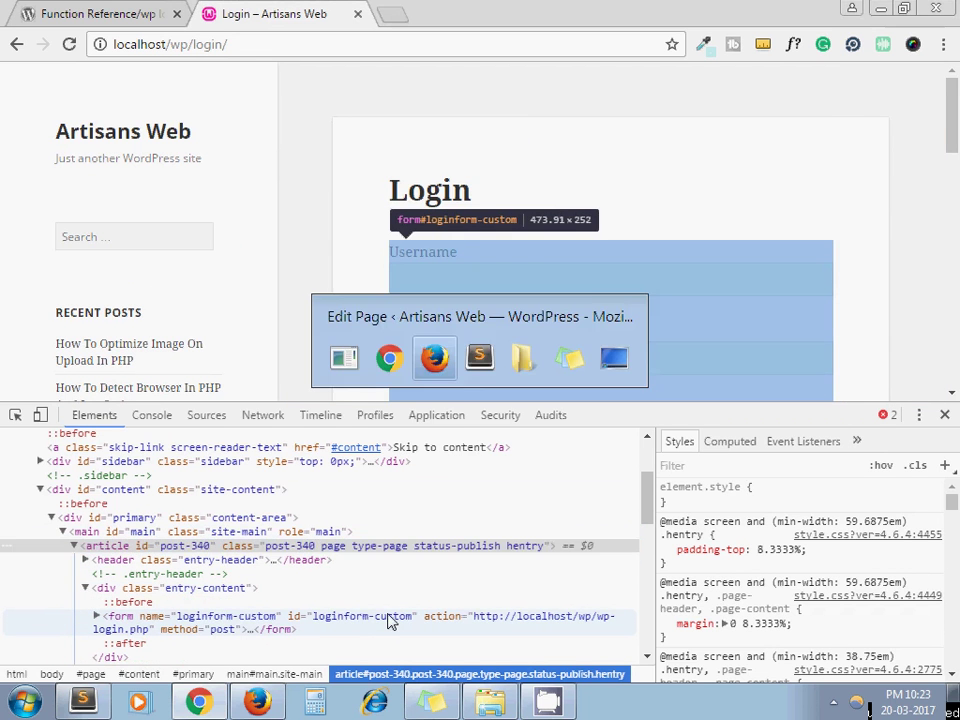
key("alt+Tab")
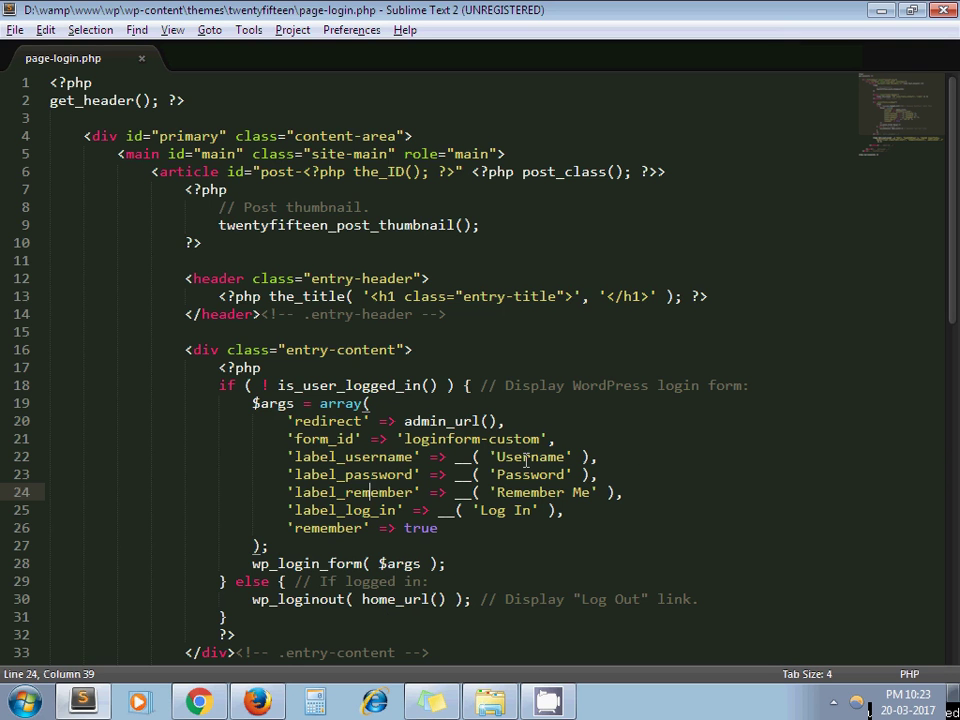
key("alt+Tab")
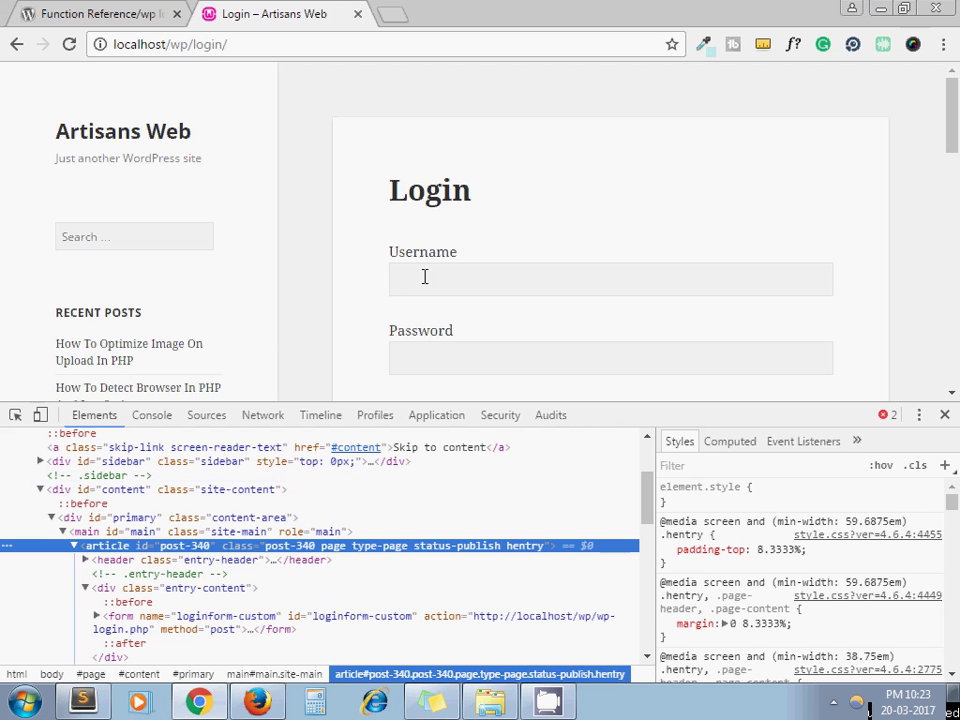
Copy the 'id_username' => 'user_login' line from the Codex default usage into Sublime
left_click(64, 10)
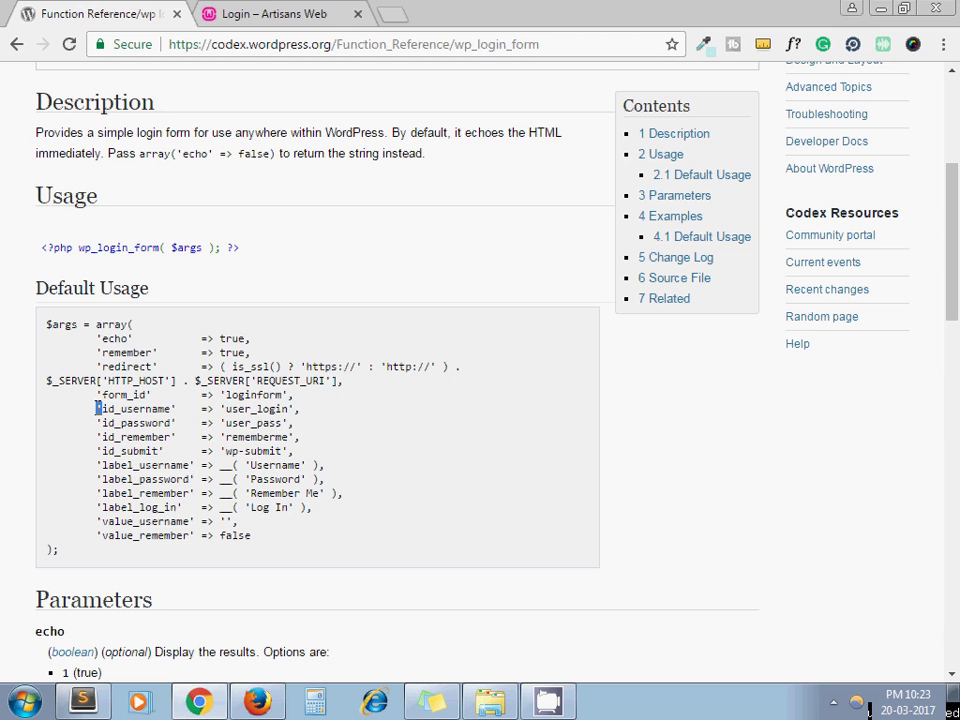
left_click_drag(97, 408, 300, 409)
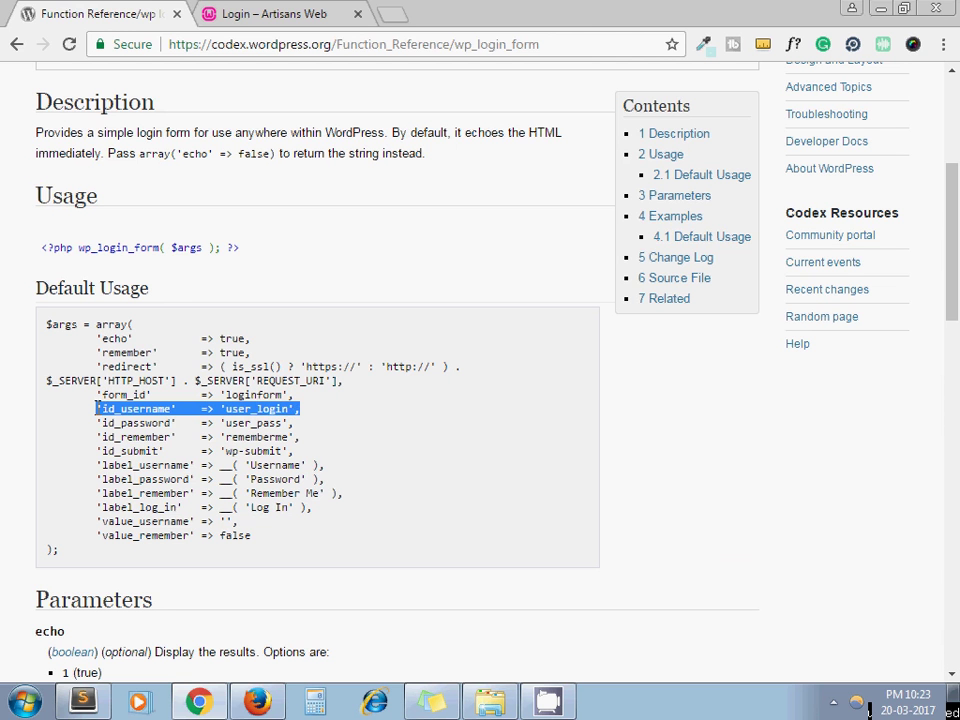
key("alt+Tab")
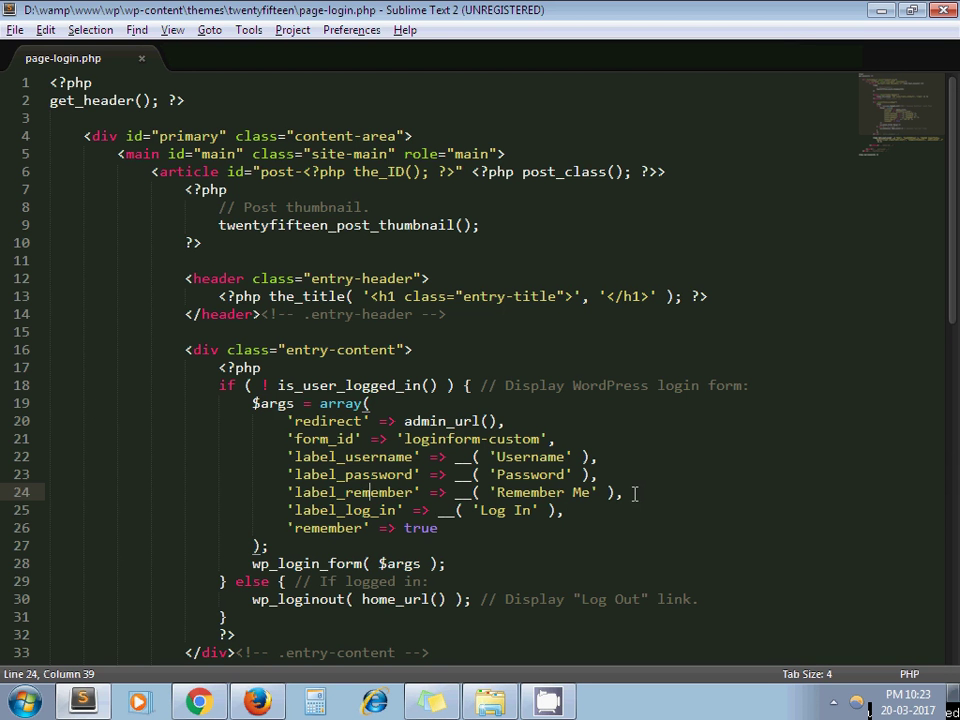
Add 'id_username' => 'user_login_field' as line 25 of the login args and save page-login.php
left_click(634, 493)
key("Return")
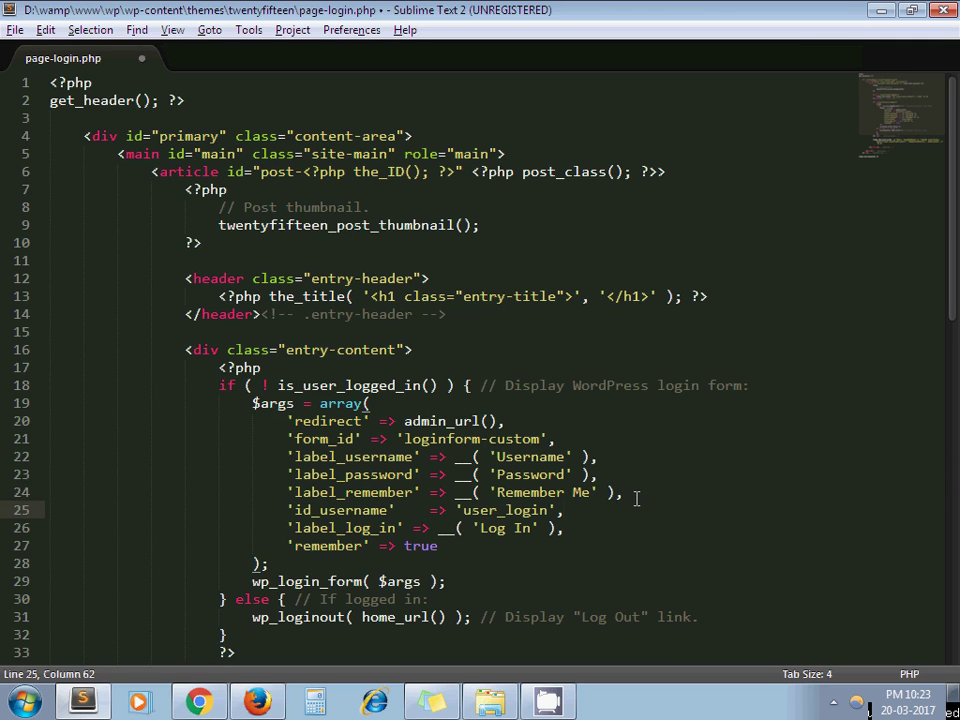
left_click(540, 510)
key("Down")
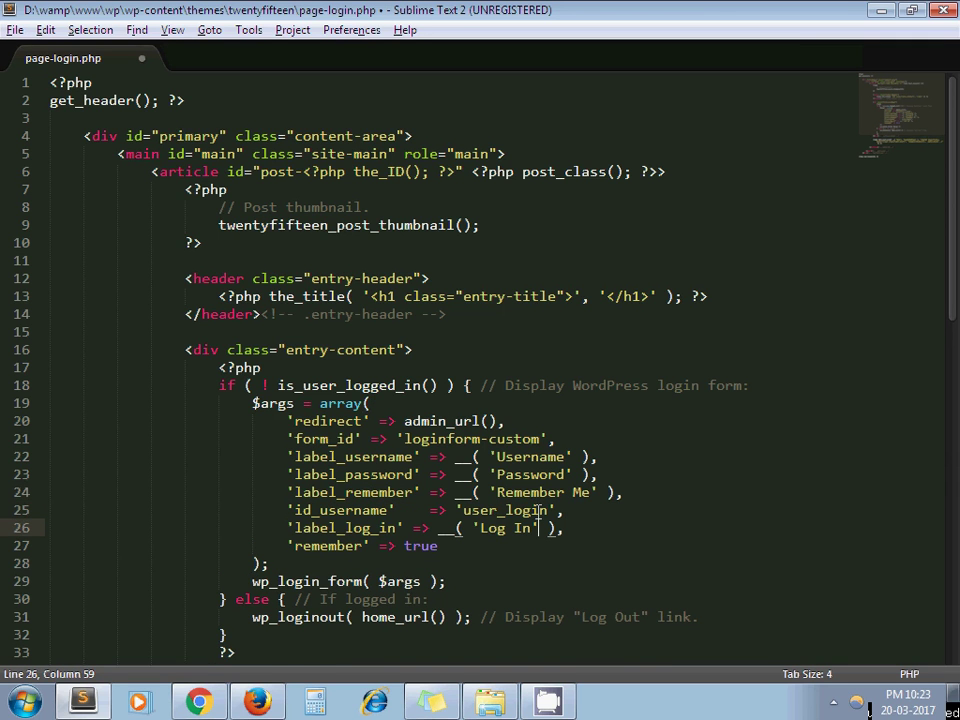
left_click(550, 510)
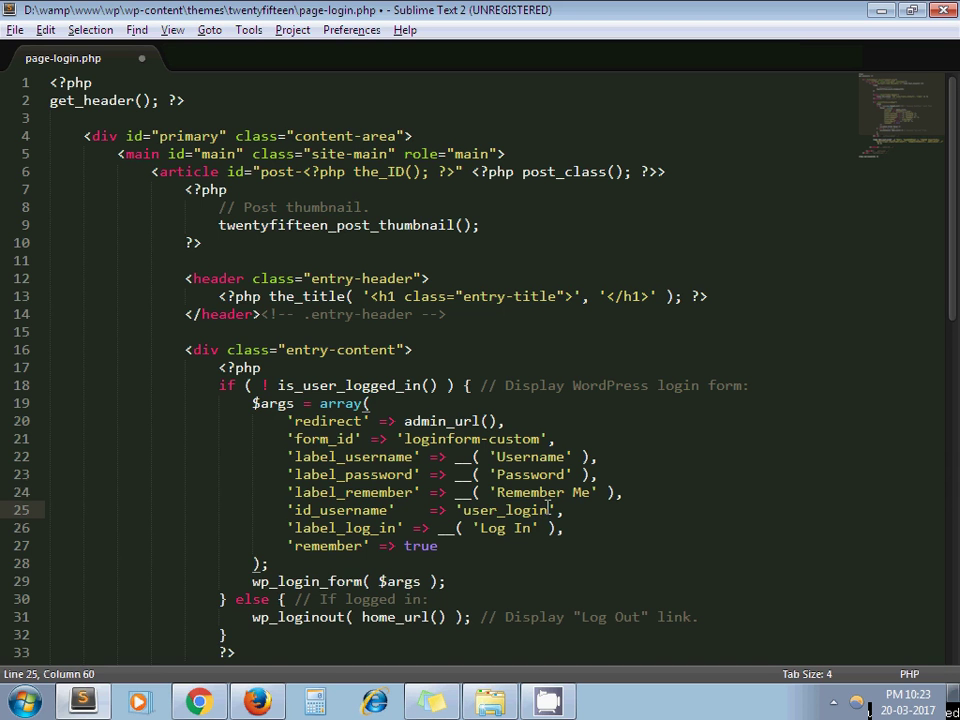
type("f")
type("ield")
key("ctrl+s")
key("alt+Tab")
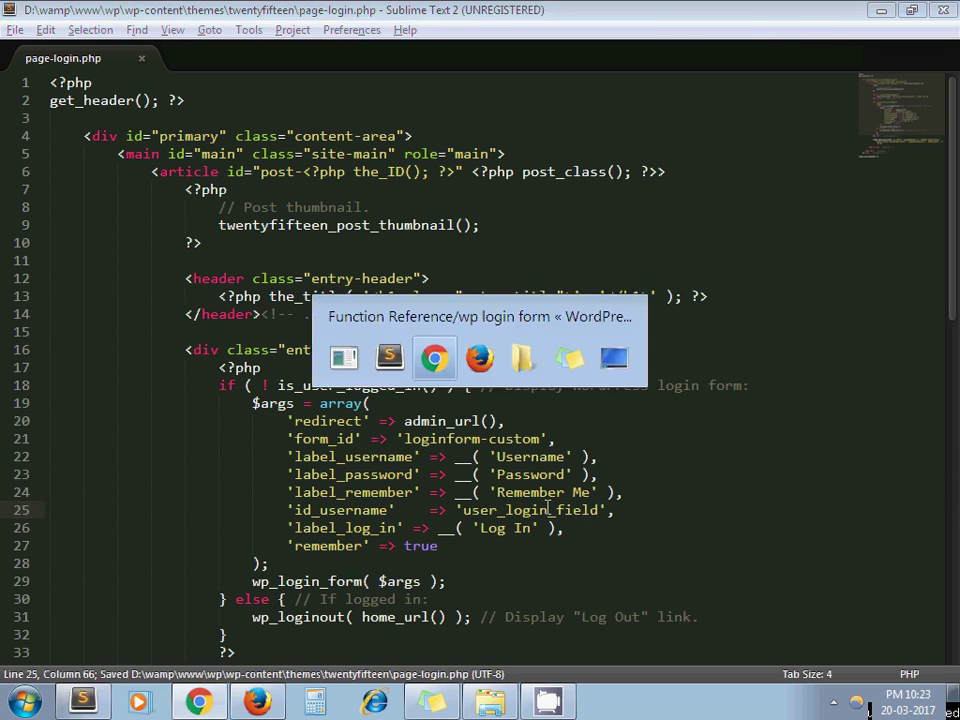
Reload the Login page, confirm the Username input's id is user_login_field, and close DevTools
left_click(280, 13)
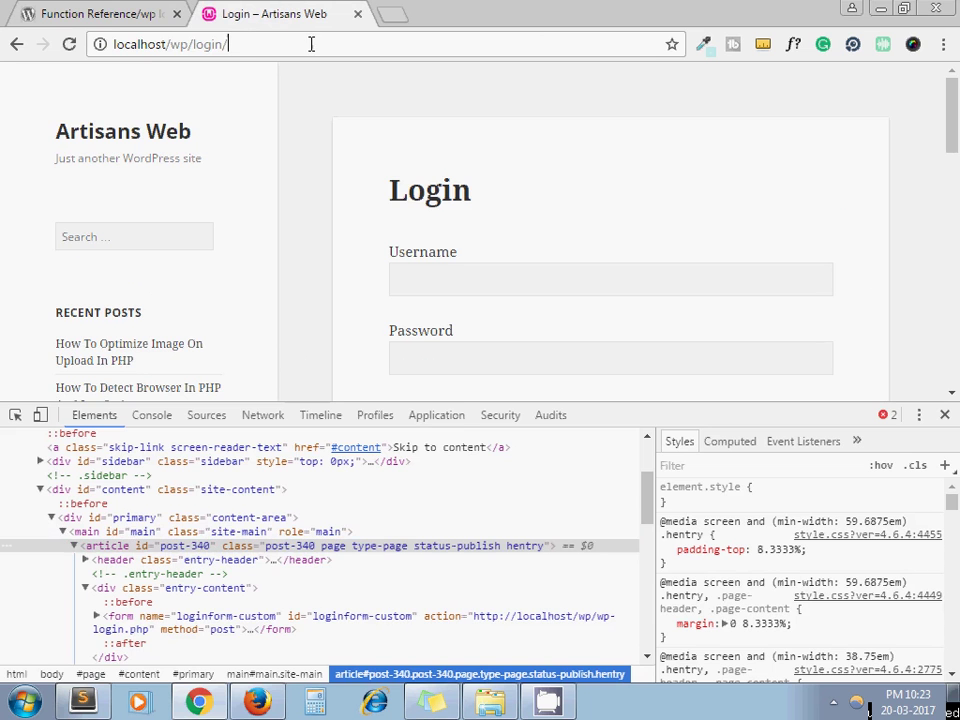
left_click(311, 43)
key("Return")
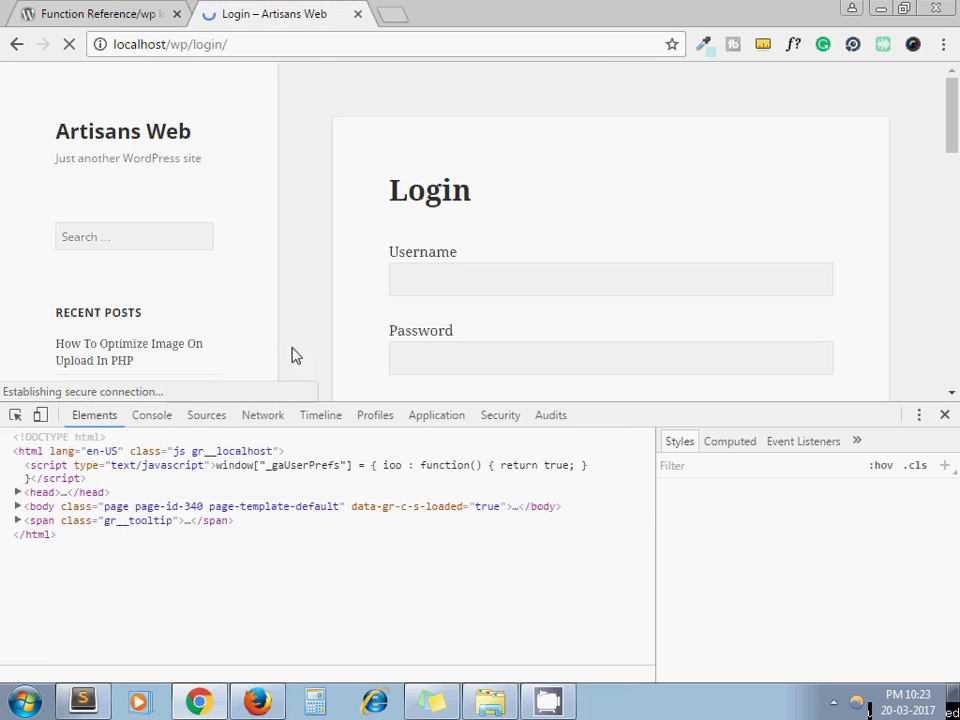
left_click(15, 414)
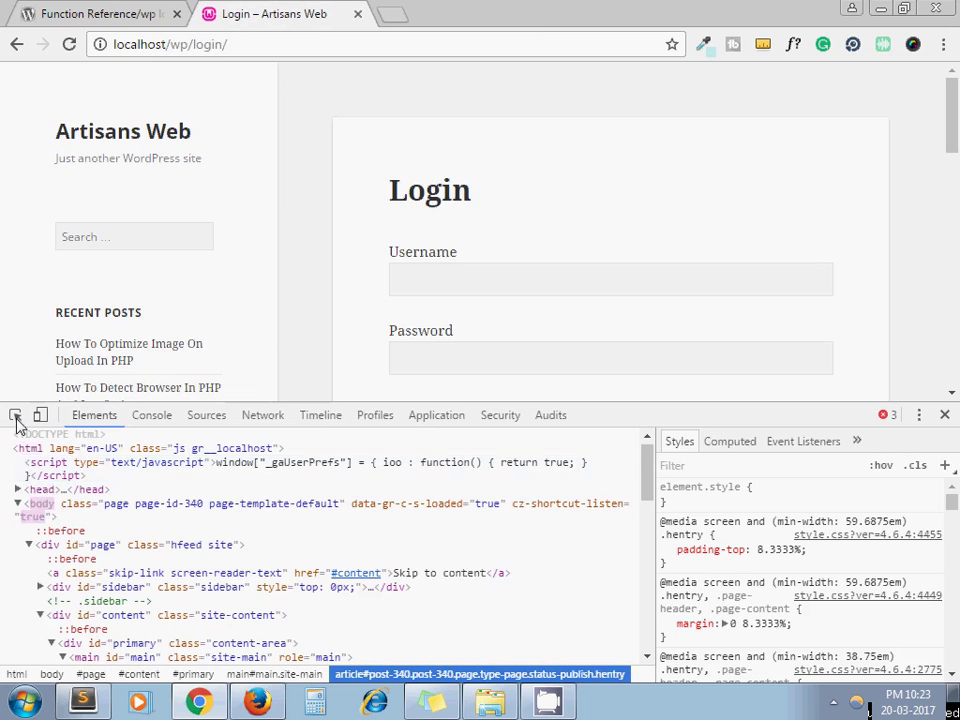
left_click(415, 285)
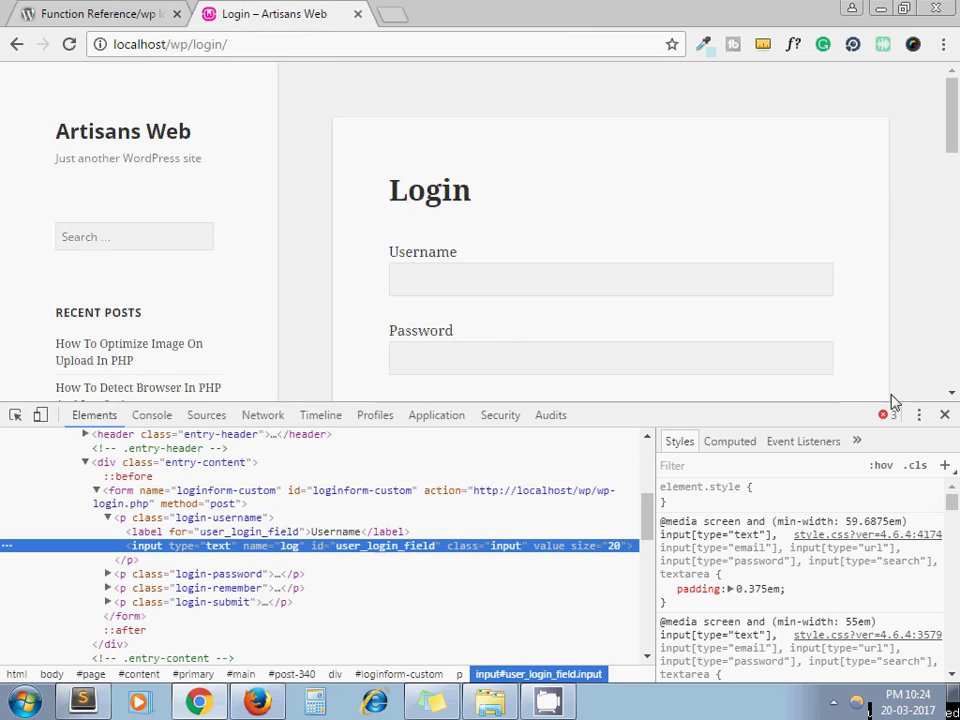
left_click(944, 414)
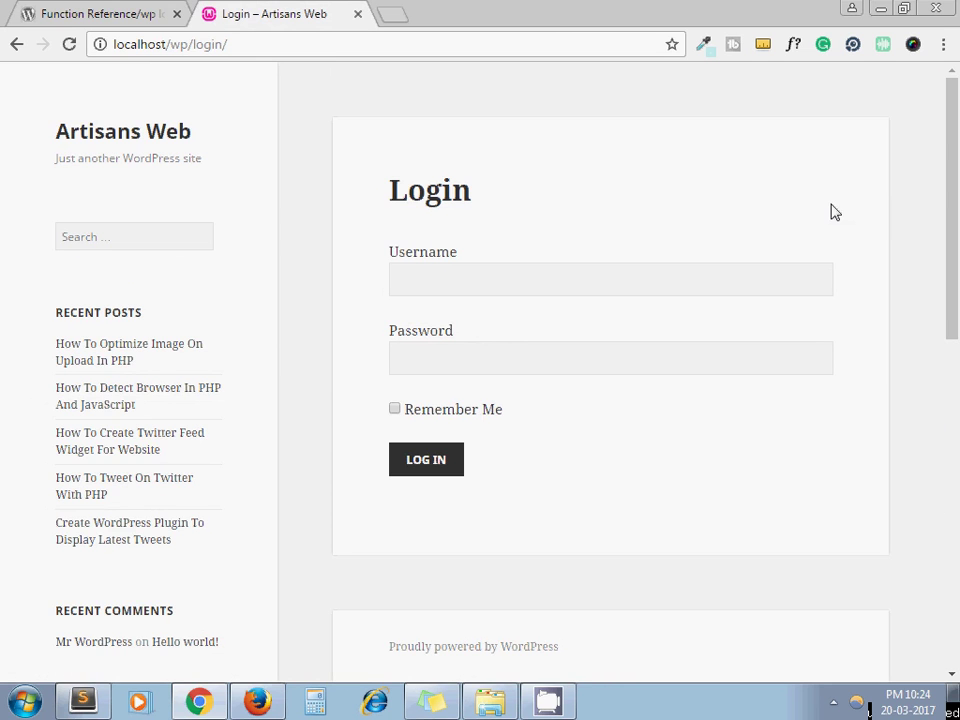